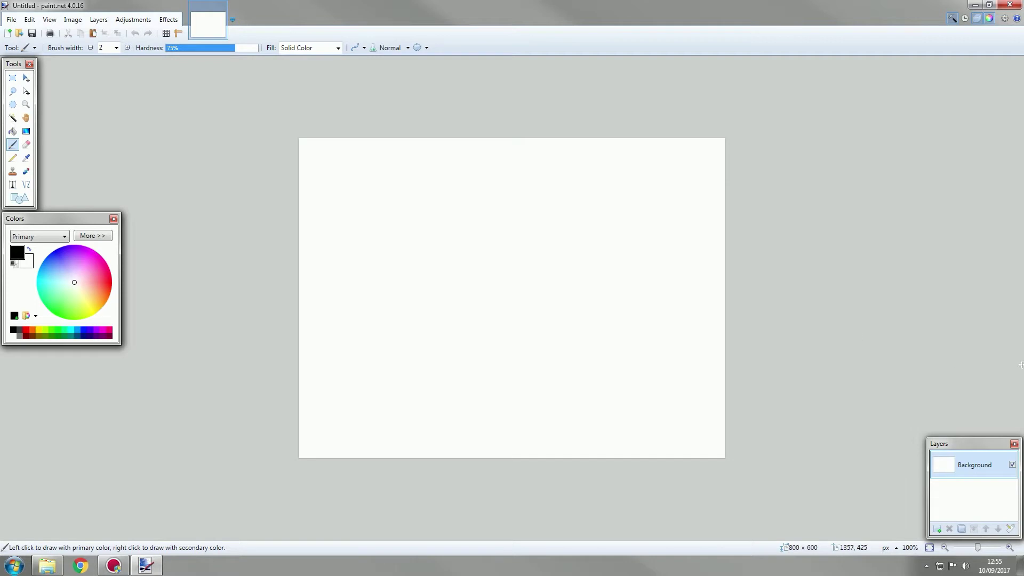
# Step: Open Shield.jpg as its own image and delete the white background outside the shield outline using the Magic Wand at 50% tolerance
pyautogui.moveTo(736, 268)
pyautogui.mouseDown()
pyautogui.moveTo(517, 295)
pyautogui.moveTo(502, 282)
pyautogui.mouseUp()
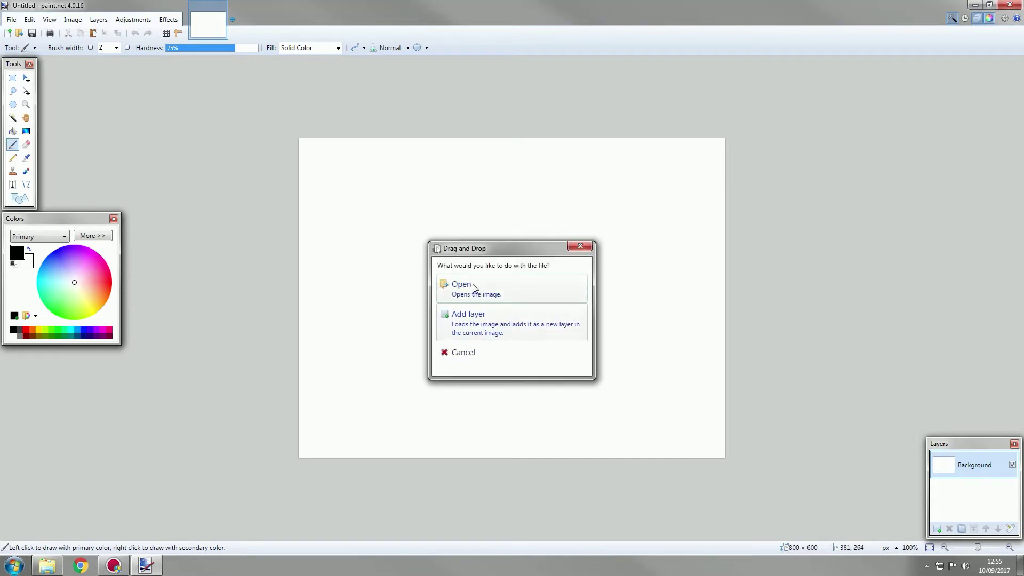
pyautogui.click(480, 288)
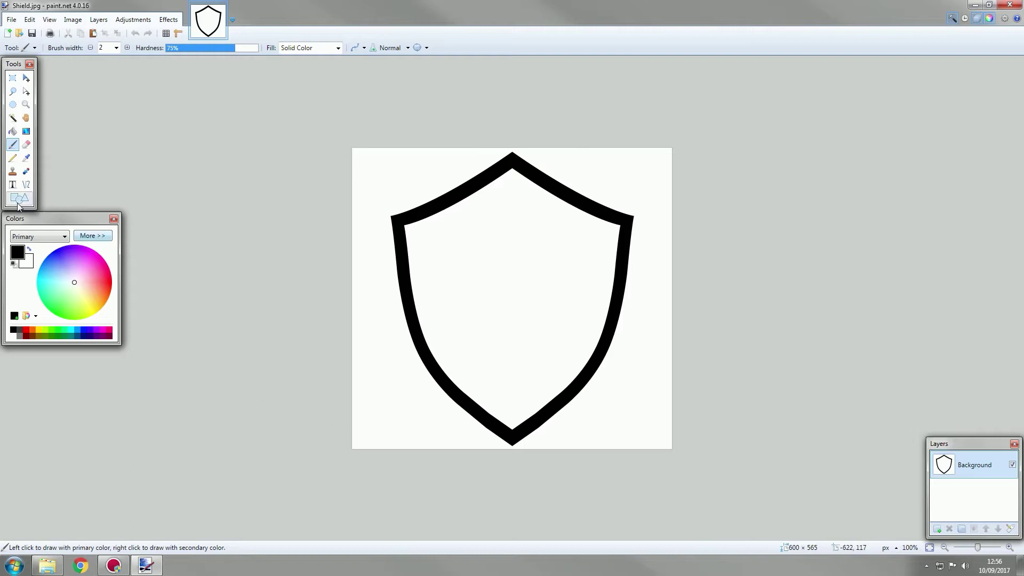
pyautogui.click(12, 118)
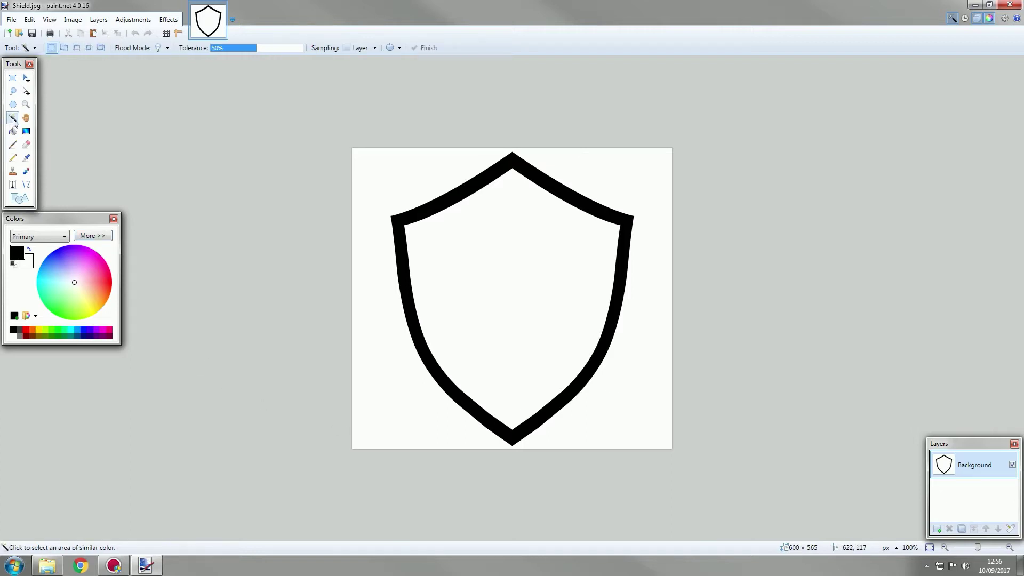
pyautogui.click(390, 165)
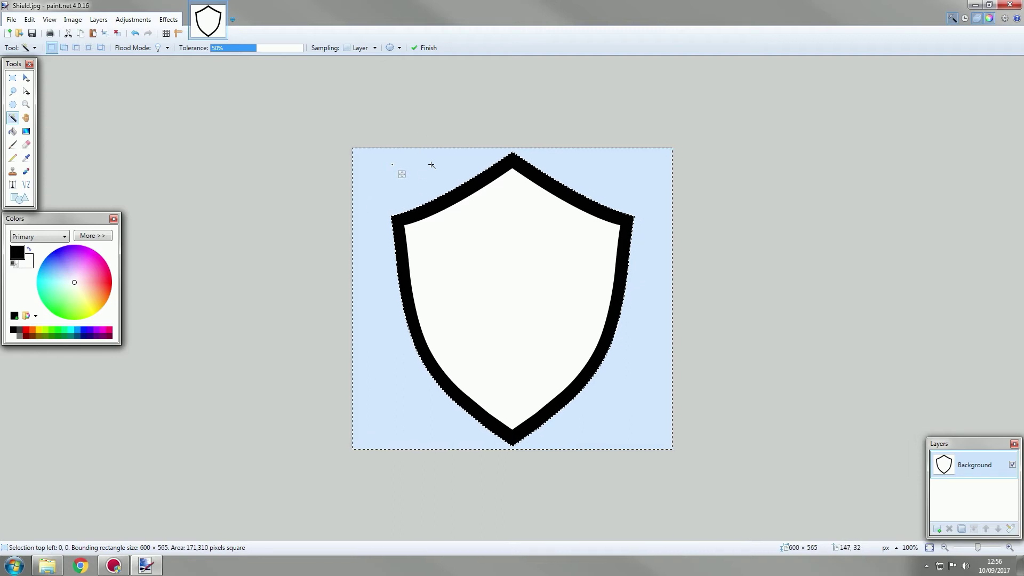
pyautogui.click(277, 178)
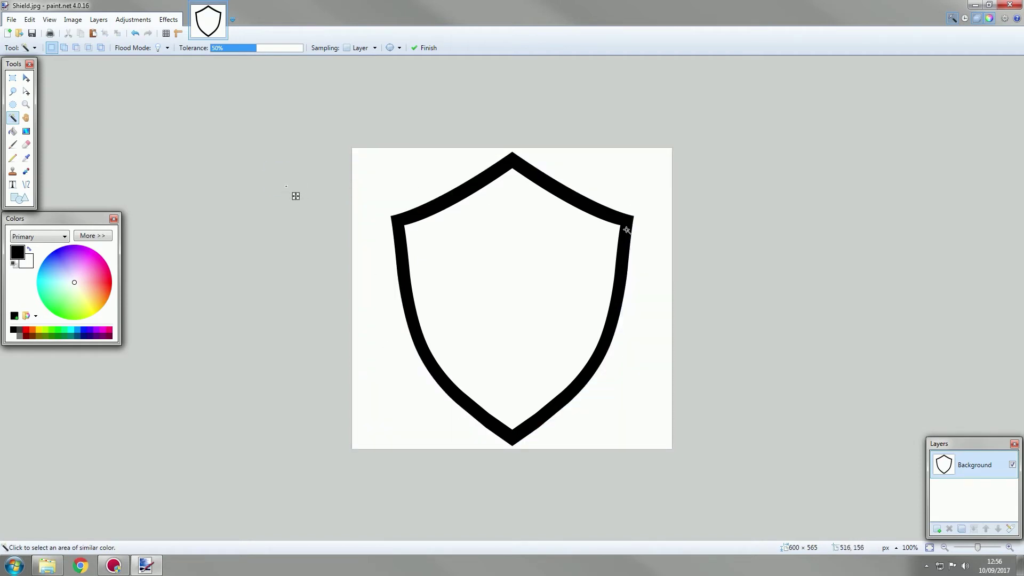
pyautogui.click(363, 268)
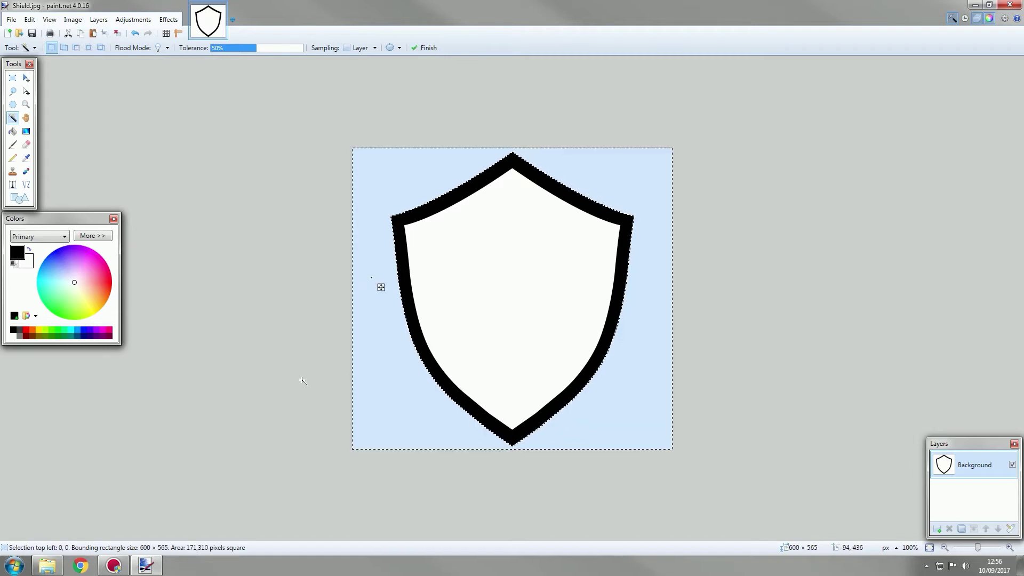
pyautogui.press('Delete')
pyautogui.hotkey('ctrl', 'd')
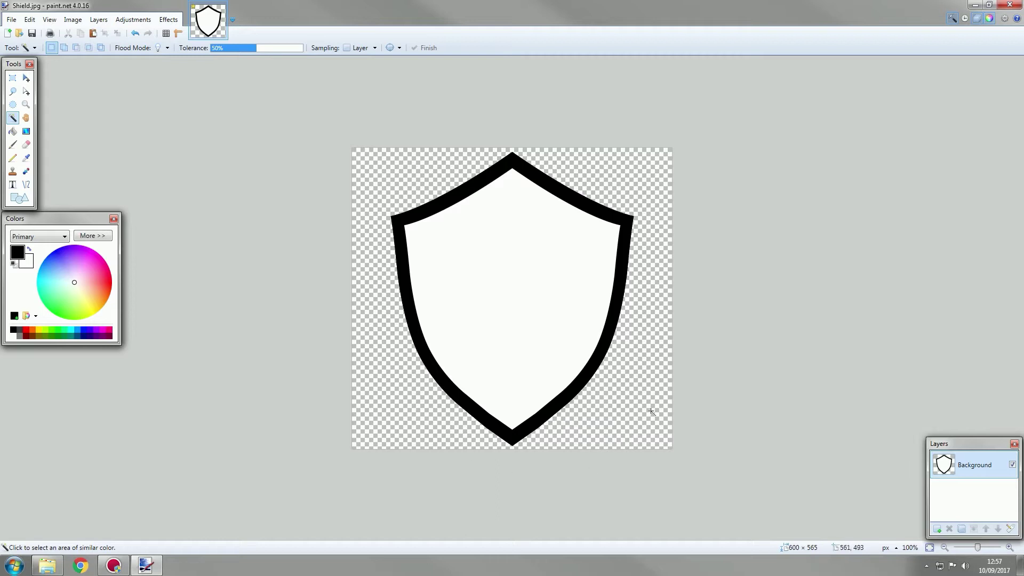
# Step: Save the image as a PNG named Shield_Transparent on the E: drive with auto-detected bit depth
pyautogui.click(10, 19)
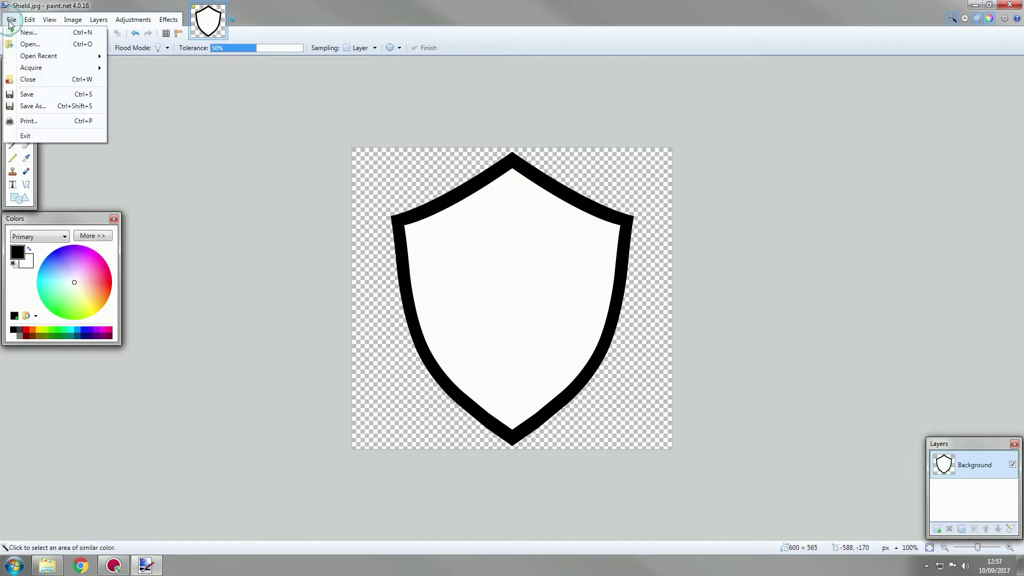
pyautogui.click(34, 108)
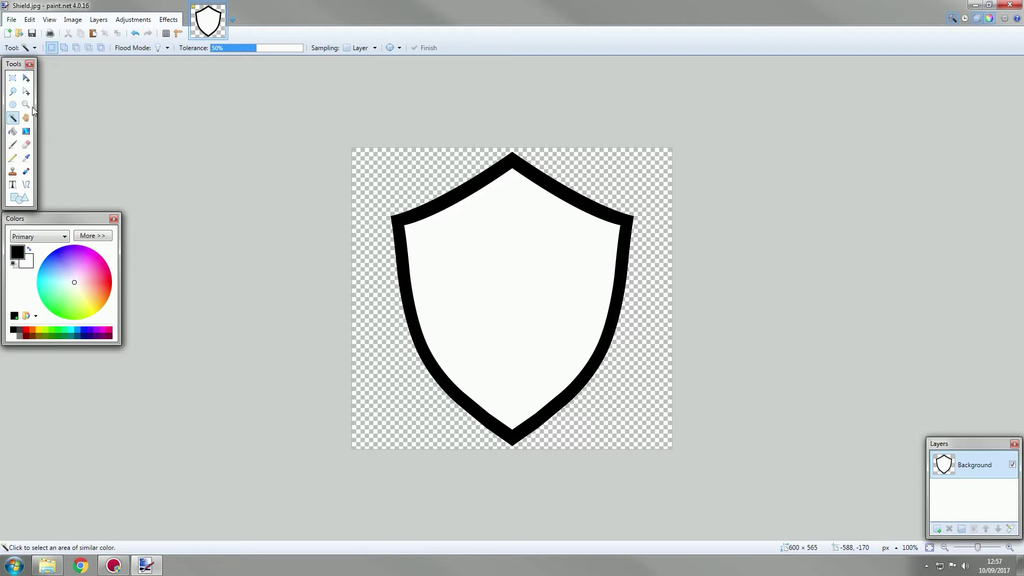
pyautogui.click(110, 232)
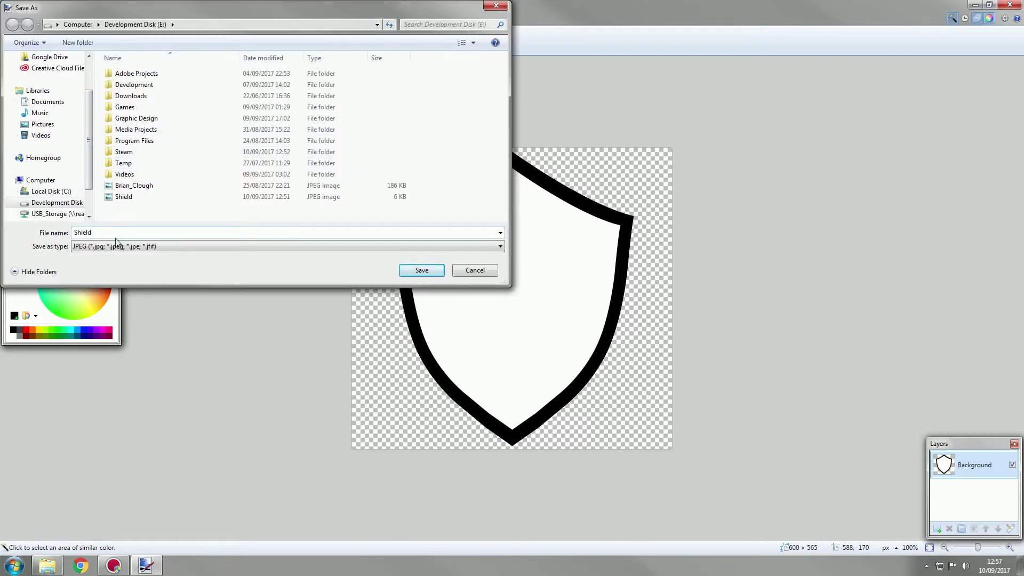
pyautogui.write('_Transparent')
pyautogui.click(135, 247)
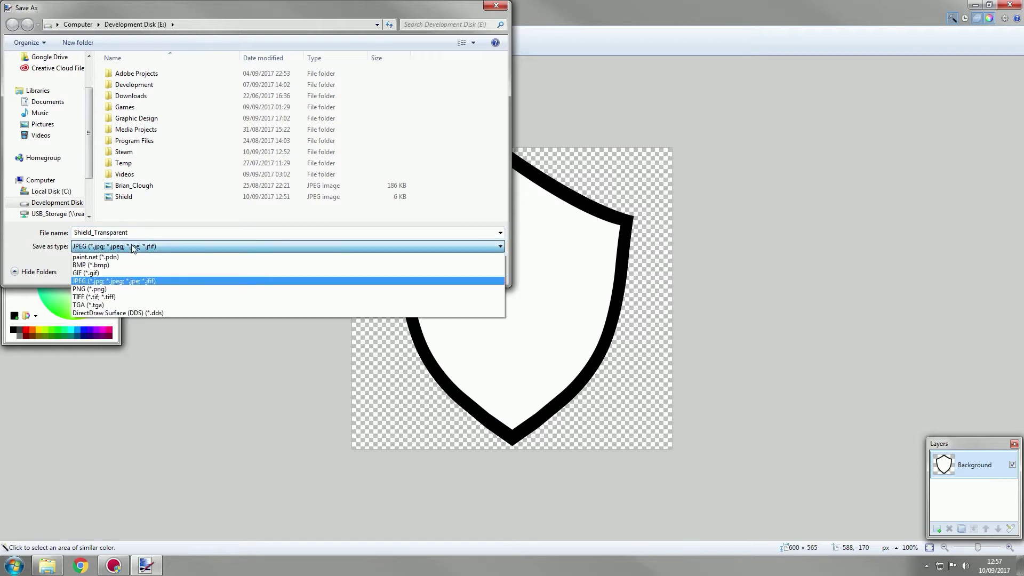
pyautogui.click(96, 289)
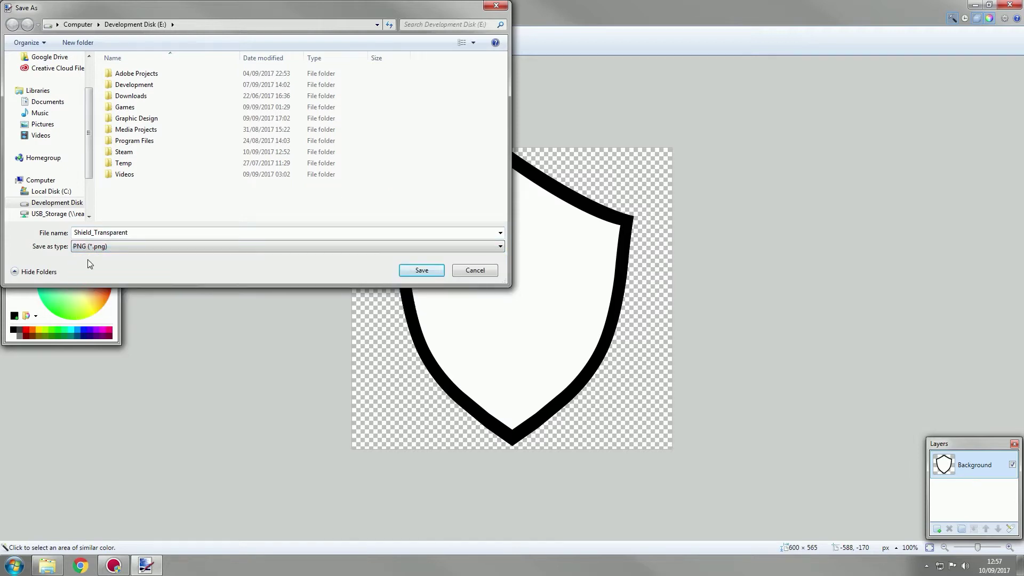
pyautogui.click(409, 271)
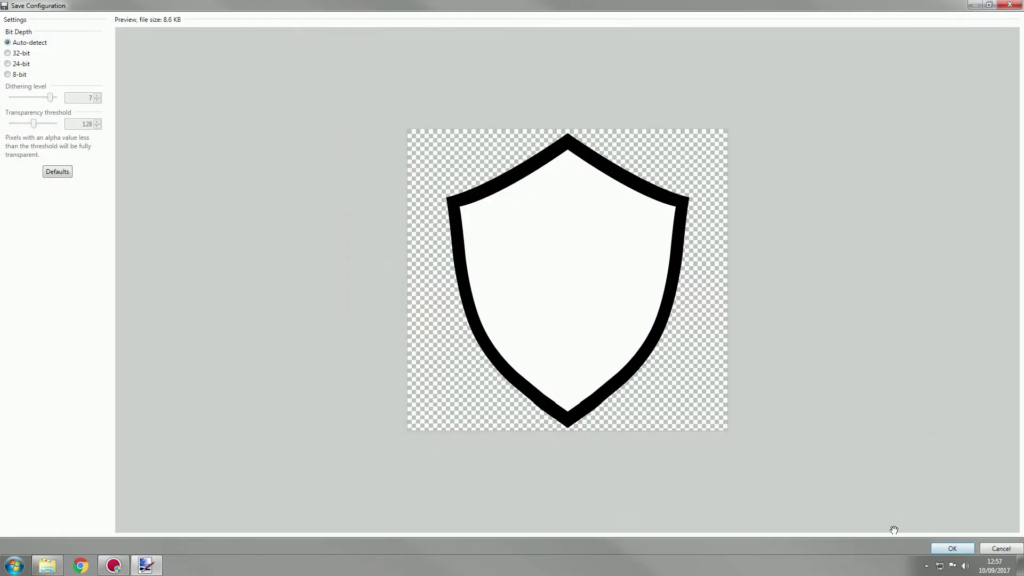
pyautogui.click(946, 550)
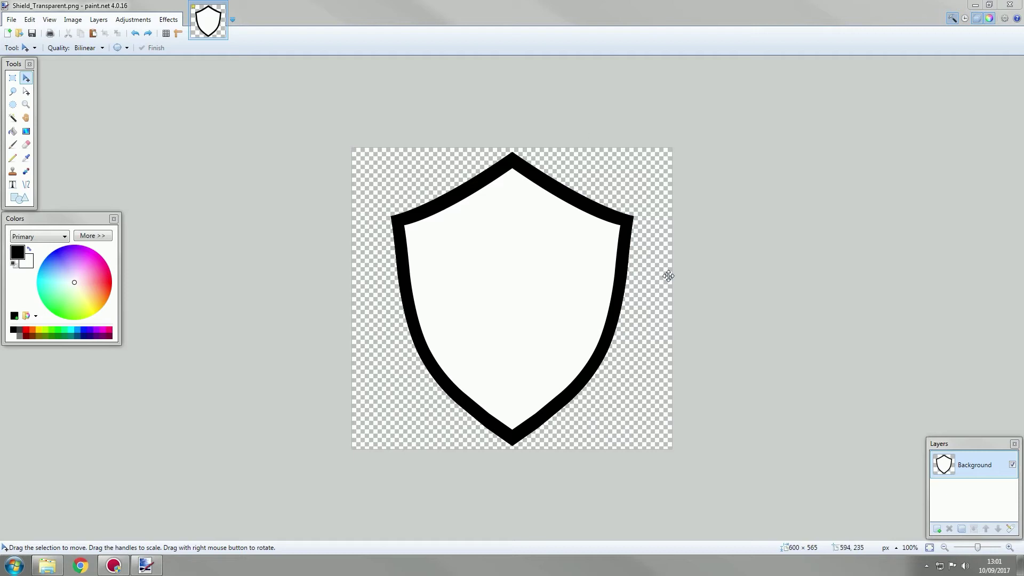
# Step: Set the canvas width to 565 pixels and recentre the shield by moving it about 21 px left and 3 px up
pyautogui.click(73, 20)
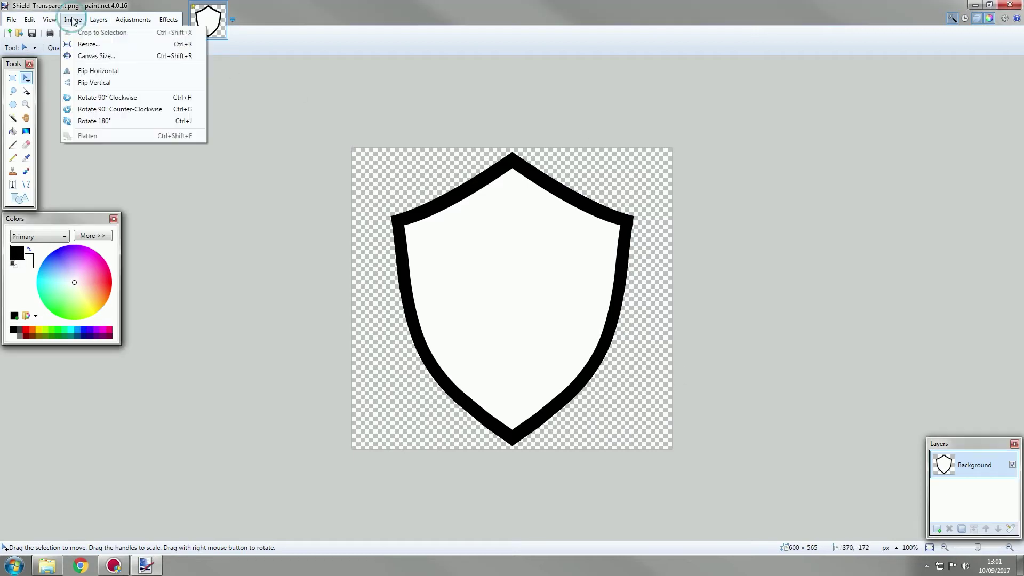
pyautogui.click(98, 56)
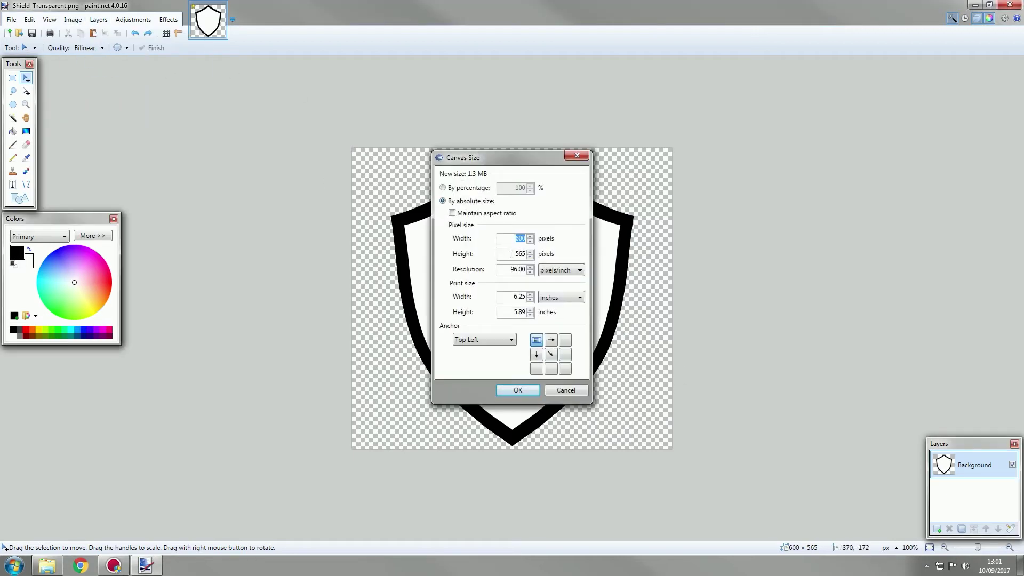
pyautogui.write('565')
pyautogui.click(517, 391)
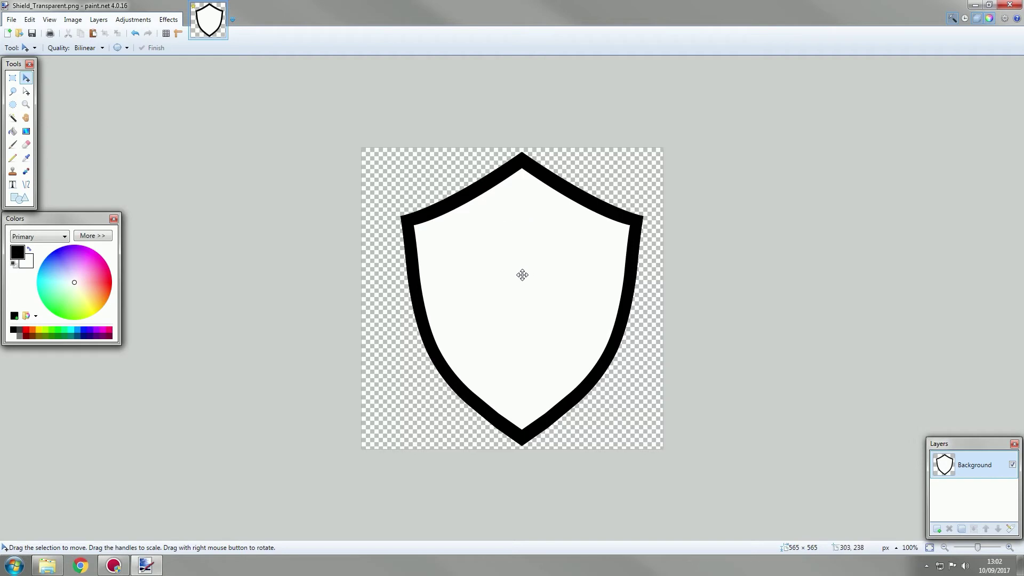
pyautogui.moveTo(538, 258); pyautogui.dragTo(528, 259)
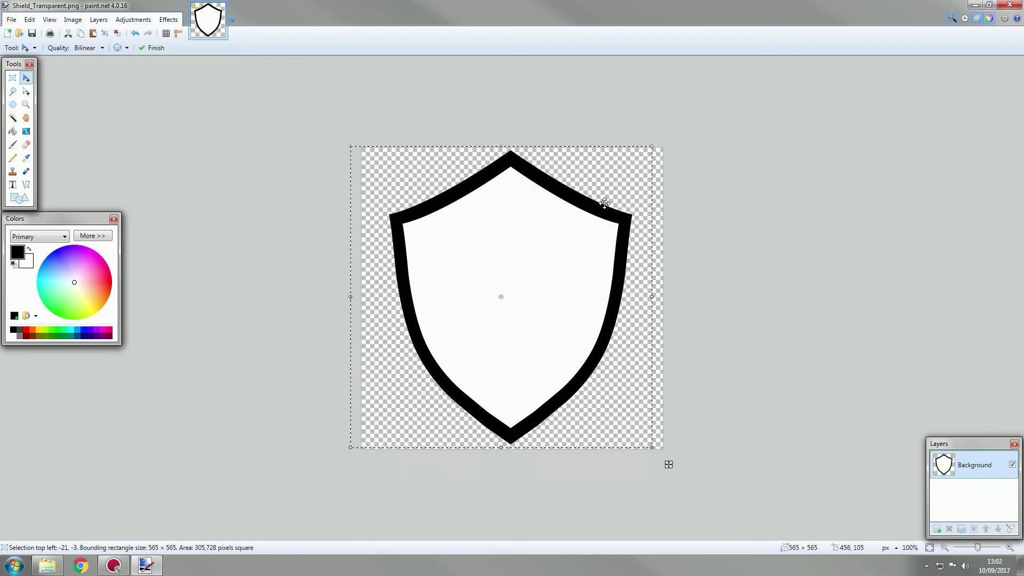
pyautogui.hotkey('ctrl', 'd')
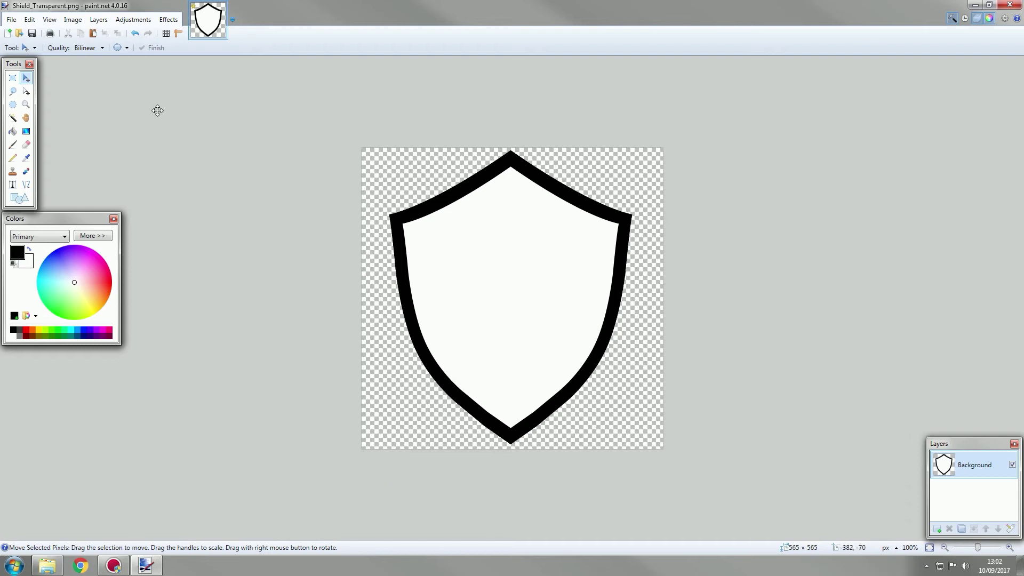
# Step: Resize the whole image to 200 × 200 pixels with the aspect ratio maintained
pyautogui.click(71, 19)
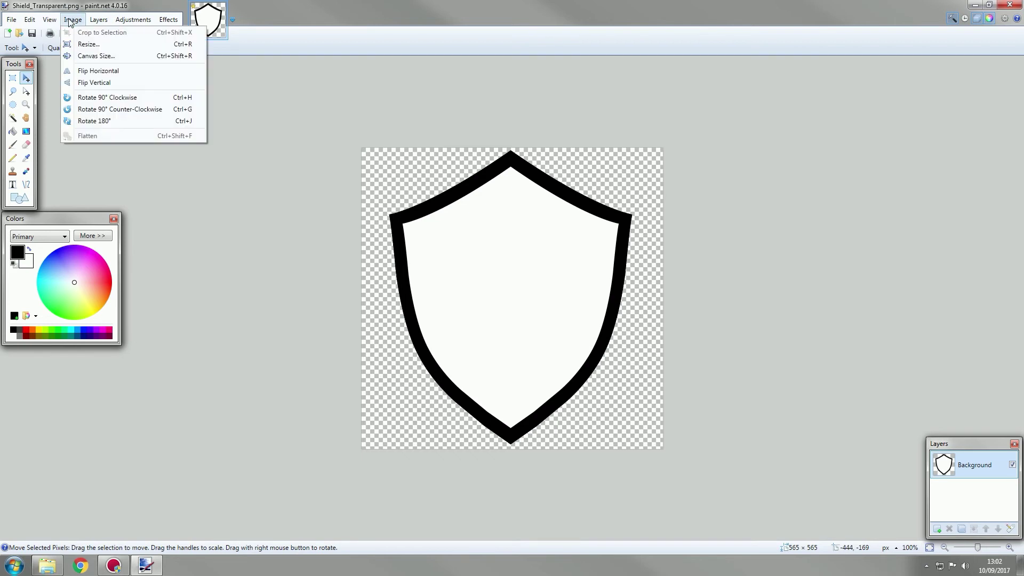
pyautogui.click(88, 44)
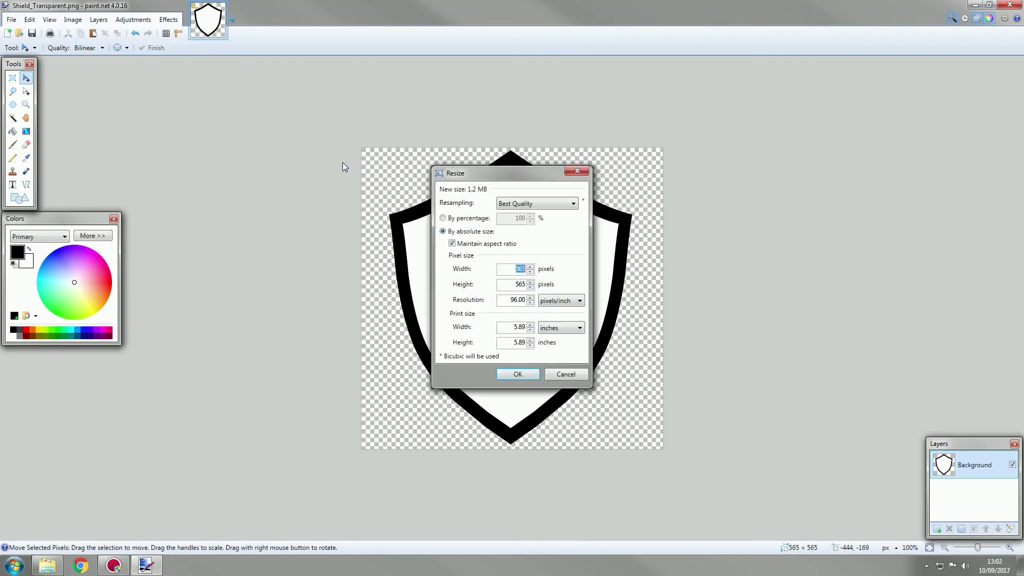
pyautogui.write('200')
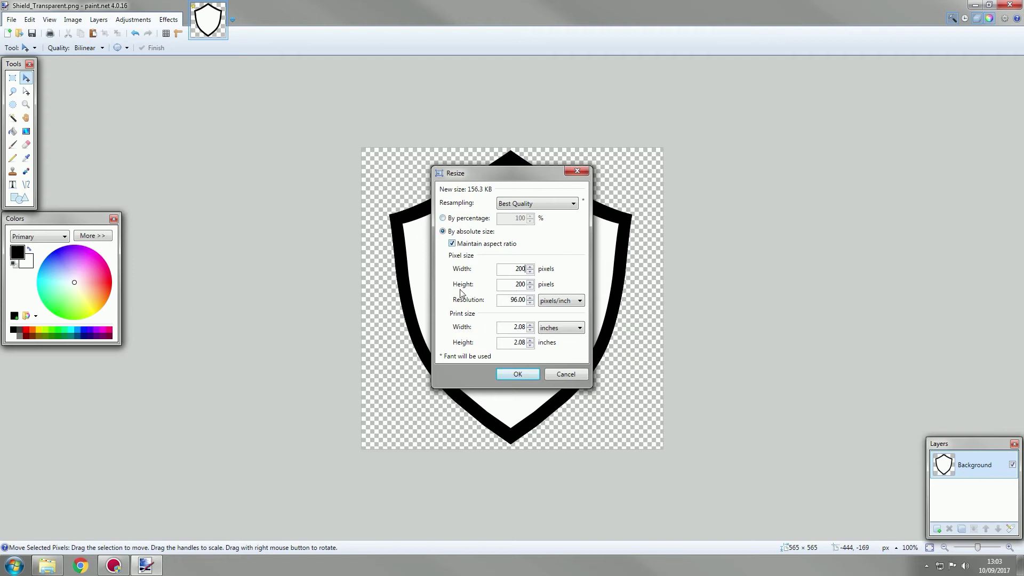
pyautogui.click(521, 375)
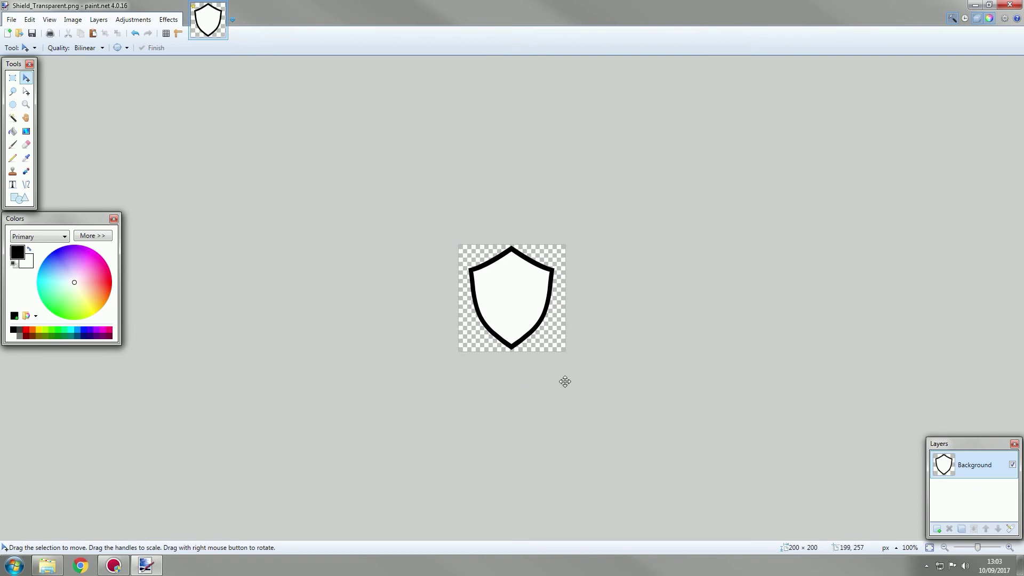
# Step: Save the resized image as a PNG over the existing Shield_Transparent.png, keeping auto-detected bit depth
pyautogui.click(11, 19)
pyautogui.click(33, 106)
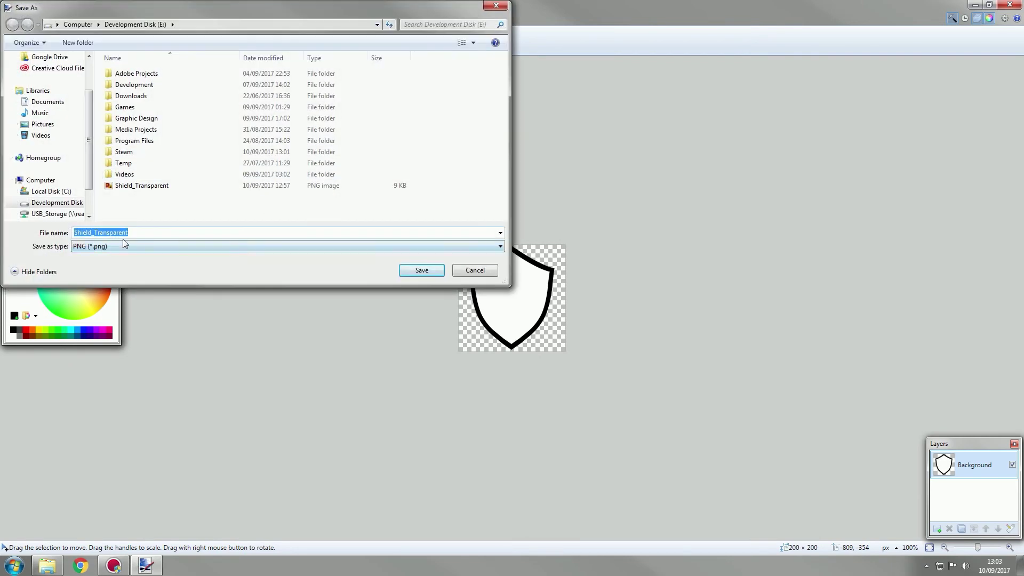
pyautogui.click(118, 246)
pyautogui.click(100, 261)
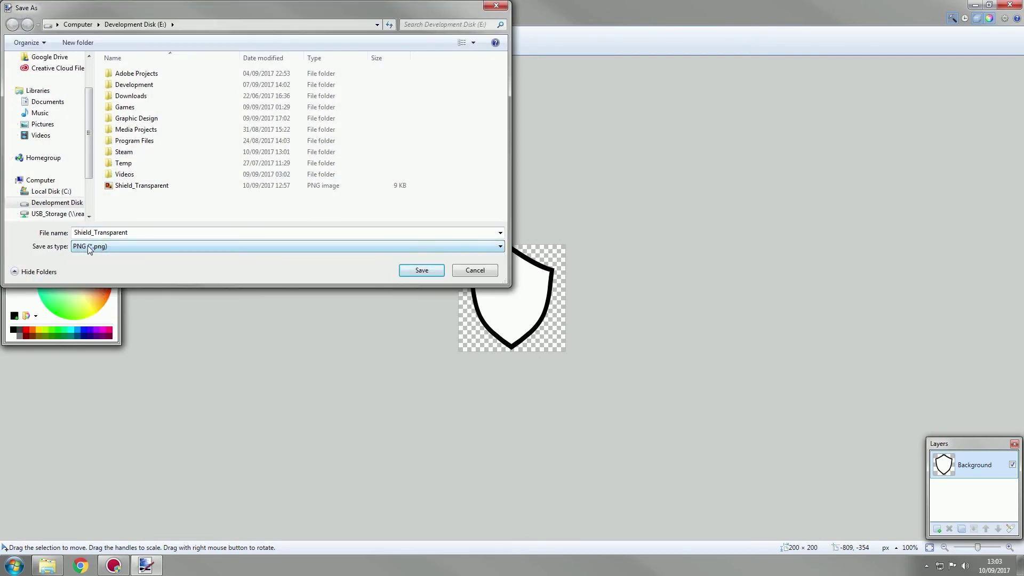
pyautogui.click(424, 270)
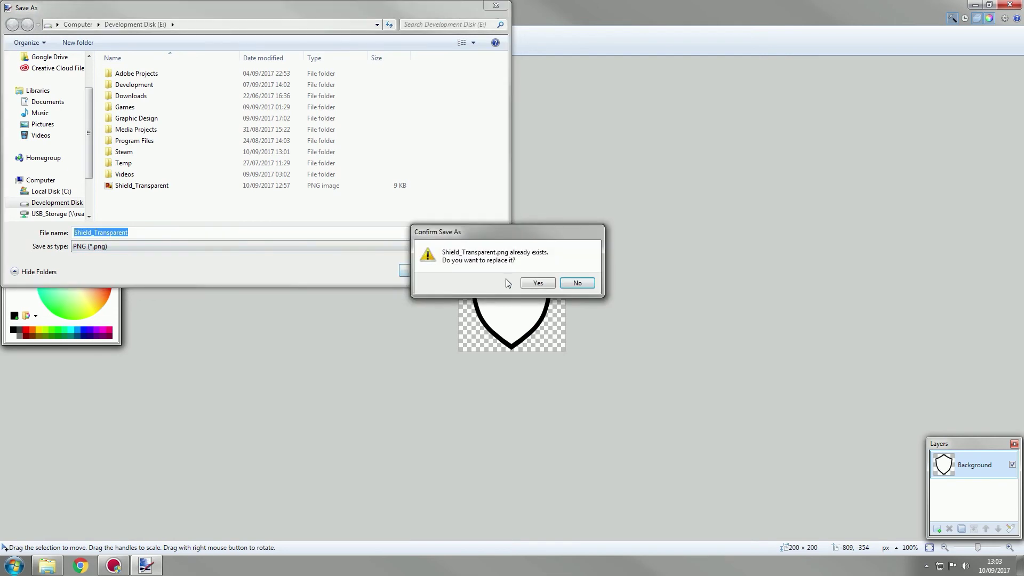
pyautogui.click(532, 283)
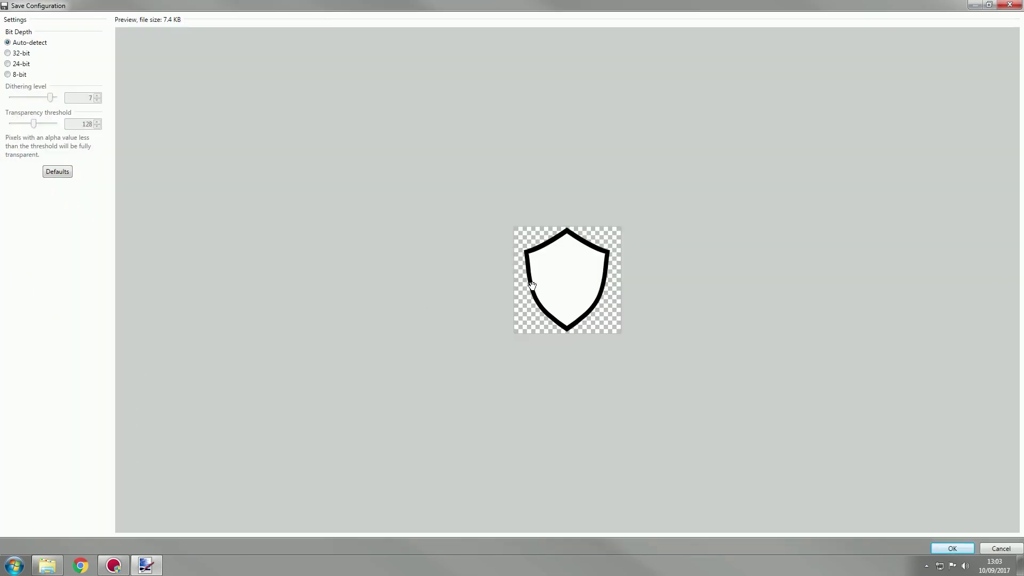
pyautogui.click(944, 550)
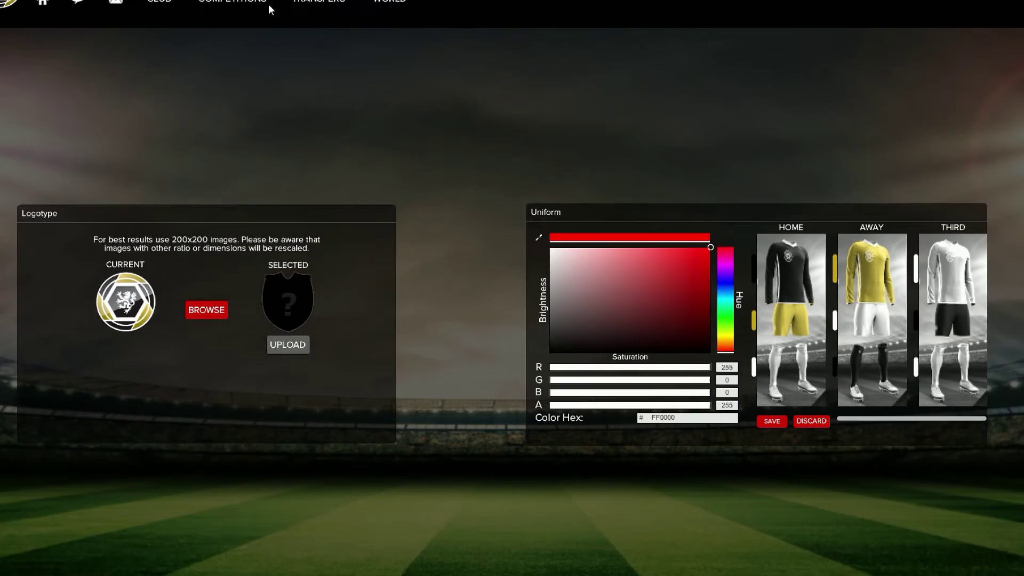
# Step: Switch to the 90 Minute Fever club customisation page and upload Shield_Transparent.png from E:/ as the club logotype
pyautogui.moveTo(210, 35)
pyautogui.click(215, 85)
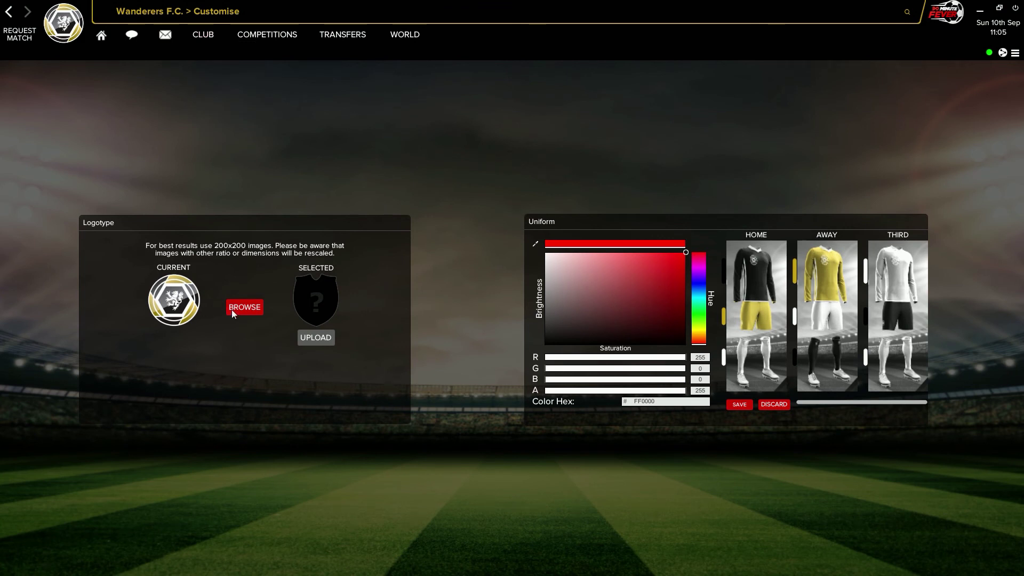
pyautogui.click(239, 310)
pyautogui.click(246, 171)
pyautogui.click(434, 319)
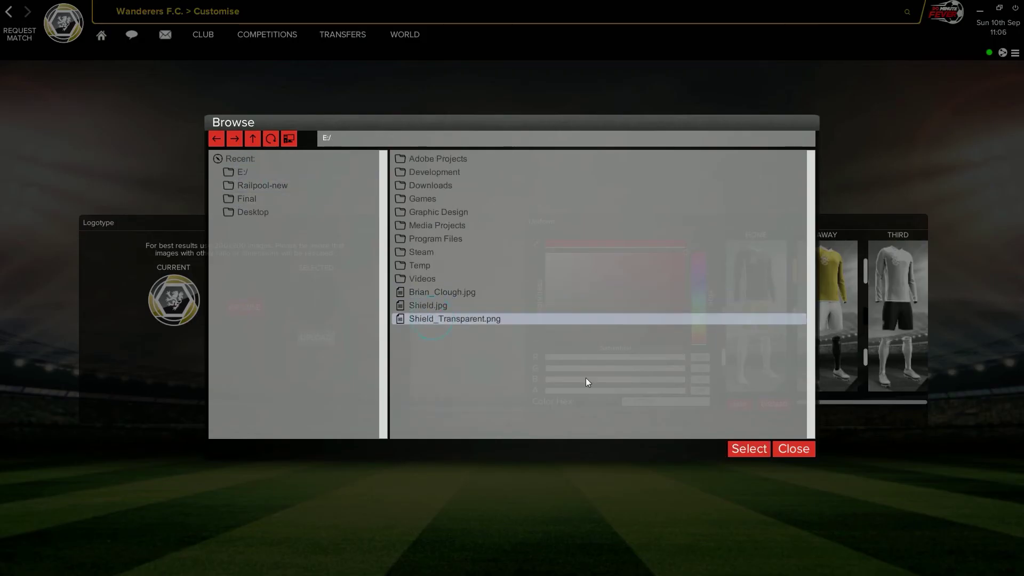
pyautogui.click(743, 449)
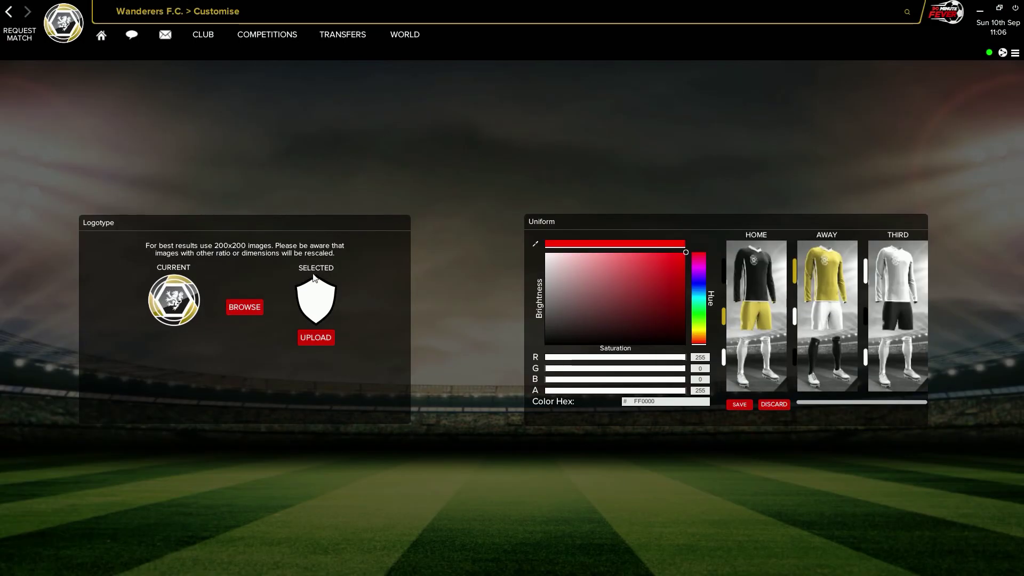
pyautogui.click(319, 336)
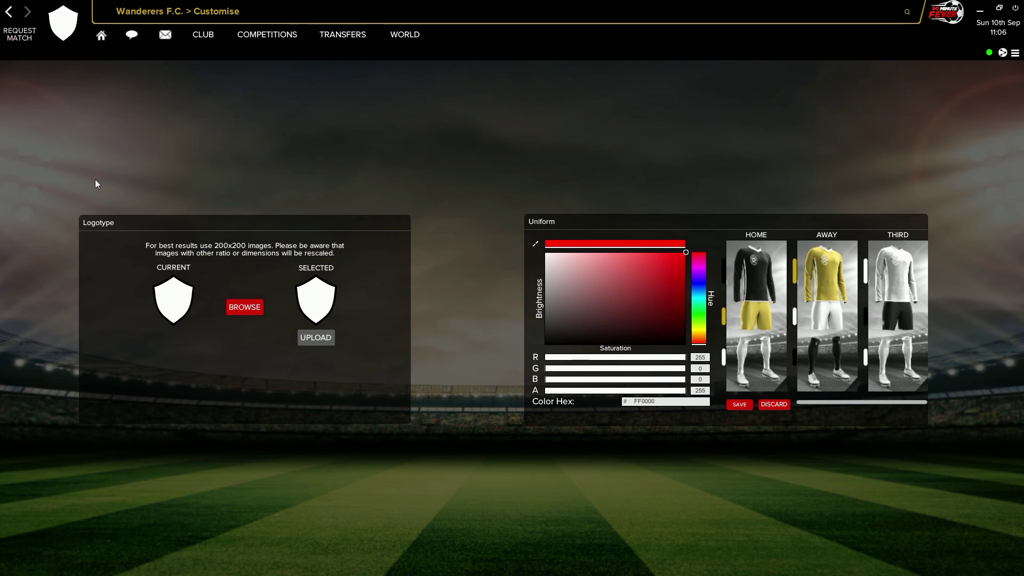
# Step: Upload the original Shield.jpg from E:/ as the club logotype in place of the transparent version
pyautogui.click(255, 310)
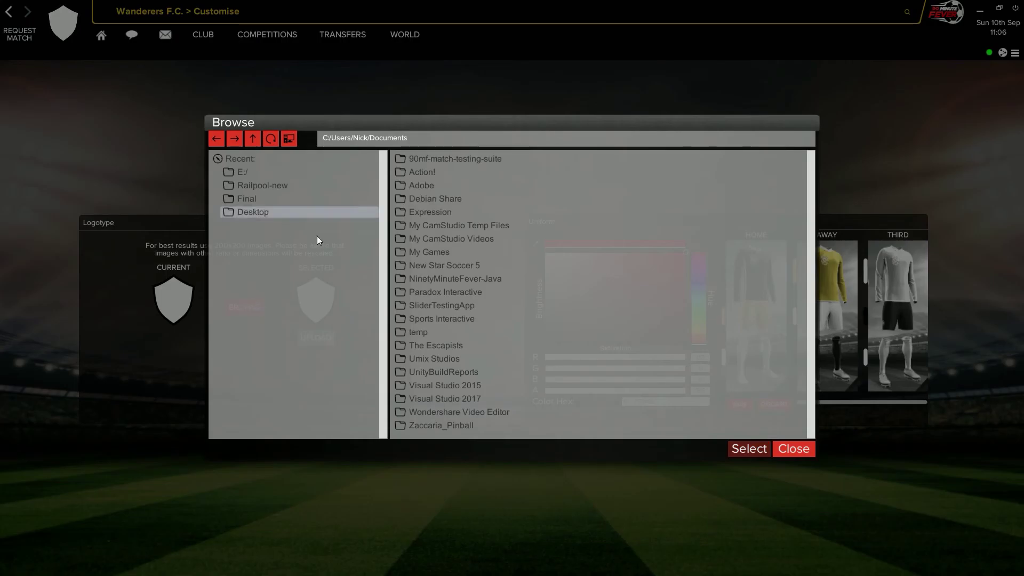
pyautogui.click(244, 173)
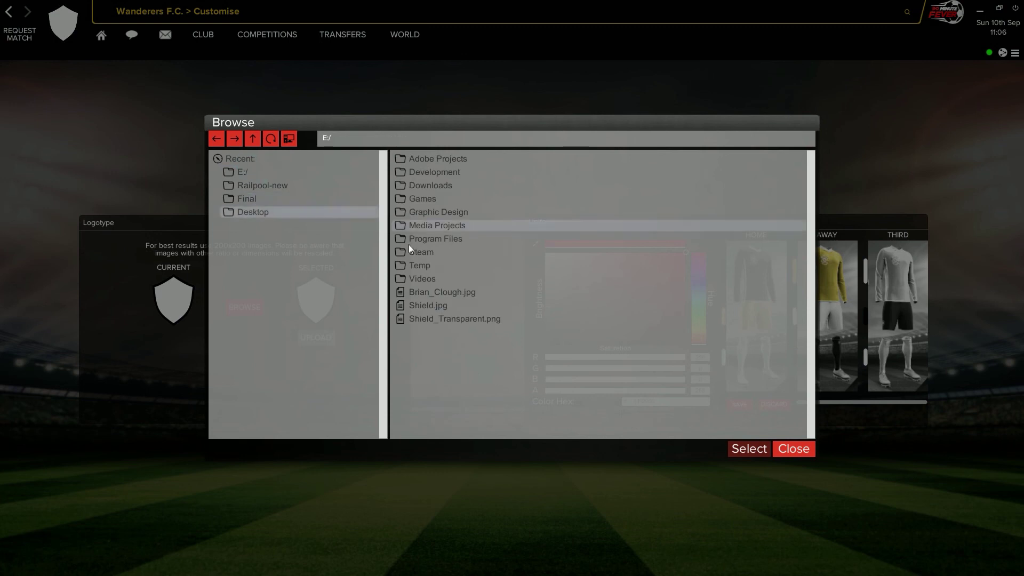
pyautogui.click(428, 305)
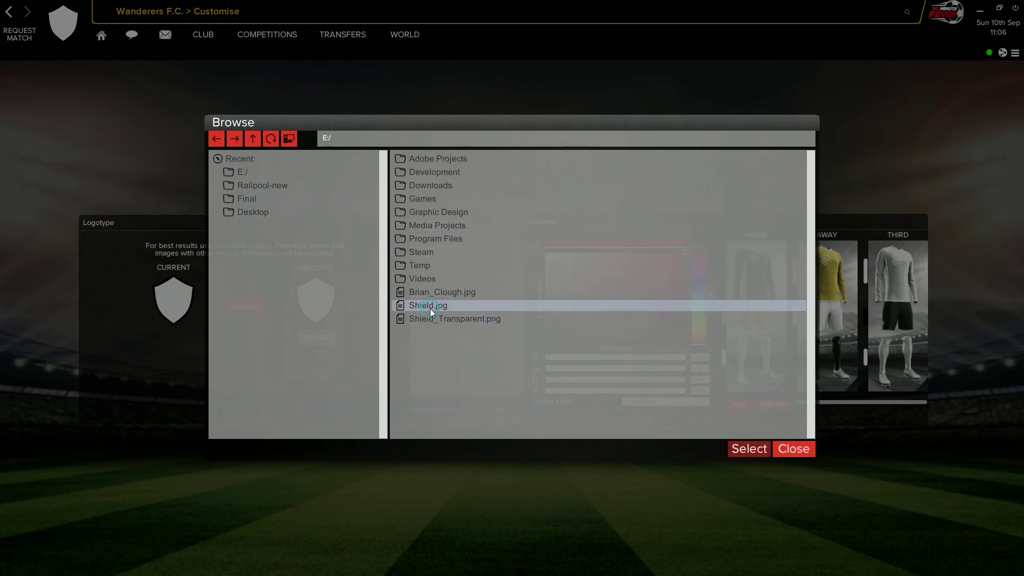
pyautogui.click(747, 448)
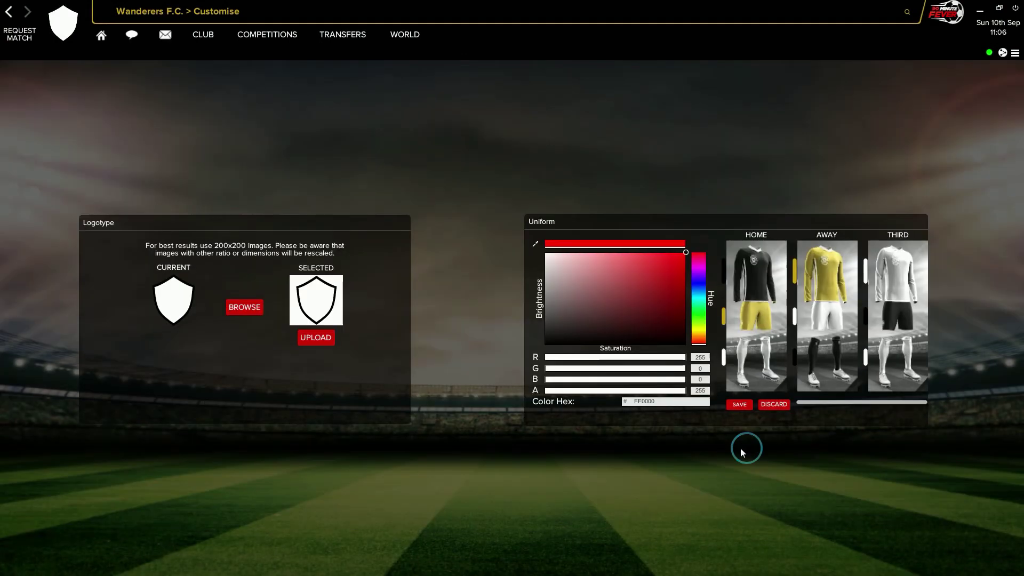
pyautogui.click(318, 340)
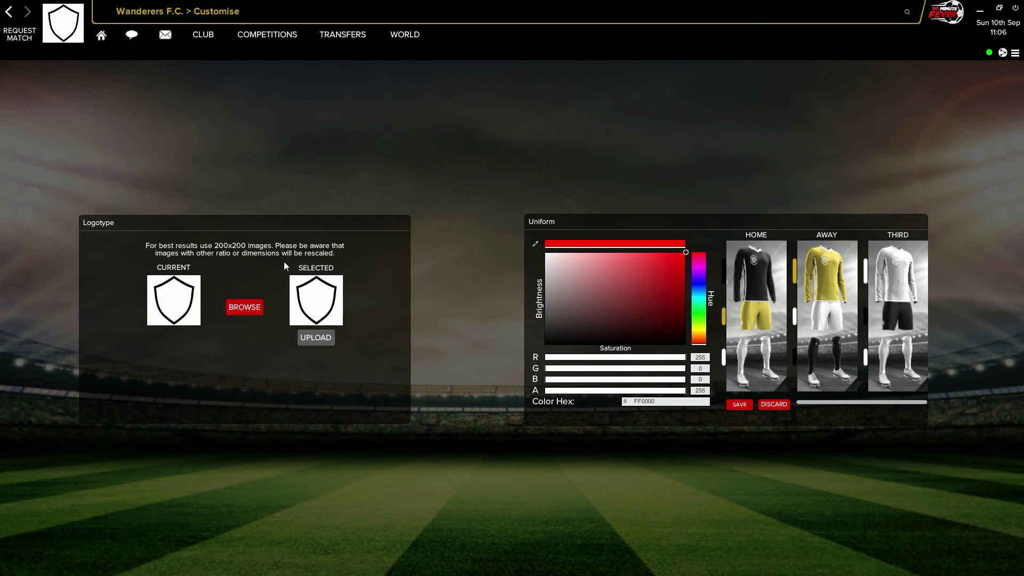
# Step: Replace the club logotype with Shield_Transparent.png from E:/ and upload it
pyautogui.click(245, 307)
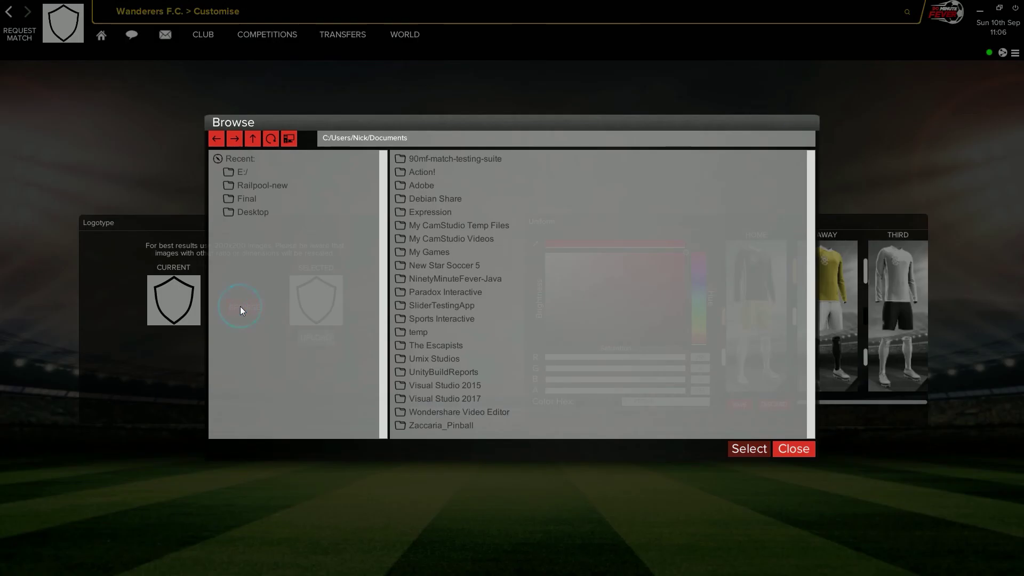
pyautogui.click(242, 172)
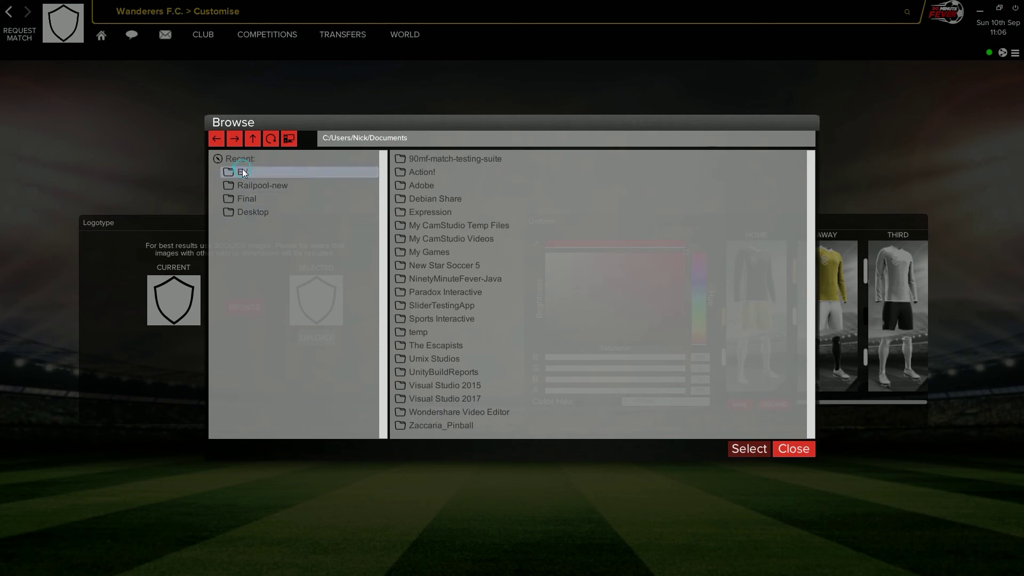
pyautogui.click(431, 319)
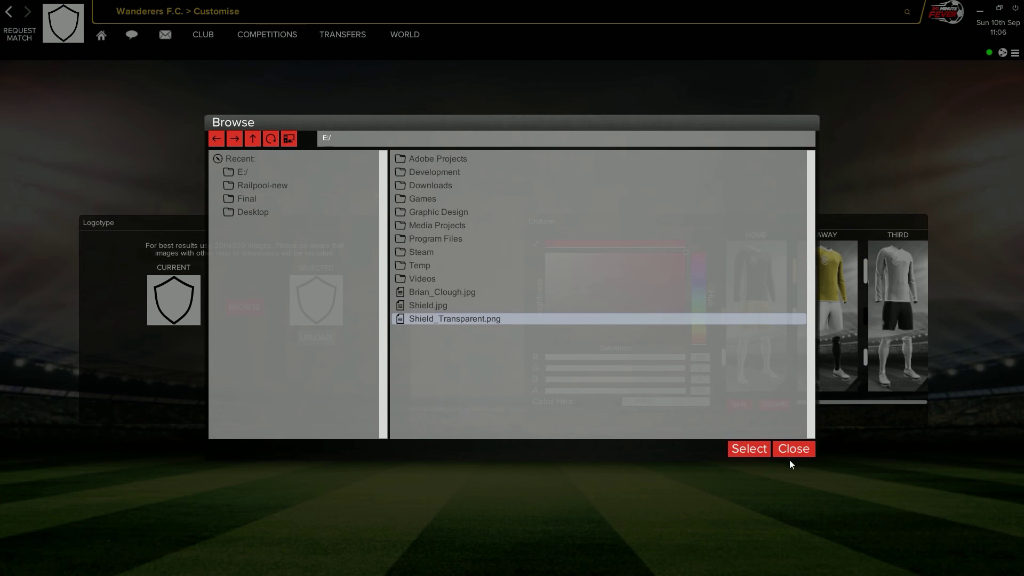
pyautogui.click(757, 449)
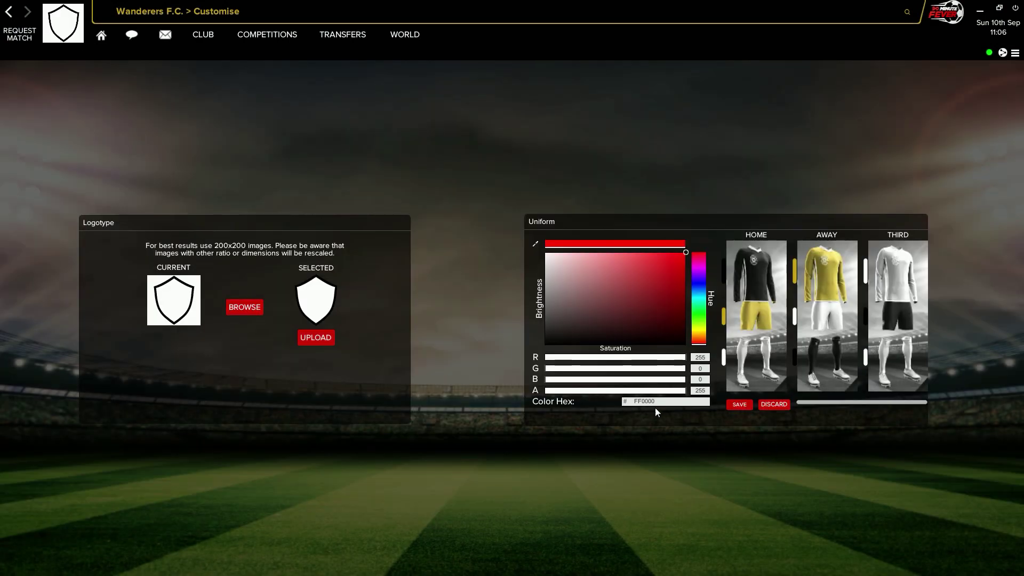
pyautogui.click(321, 343)
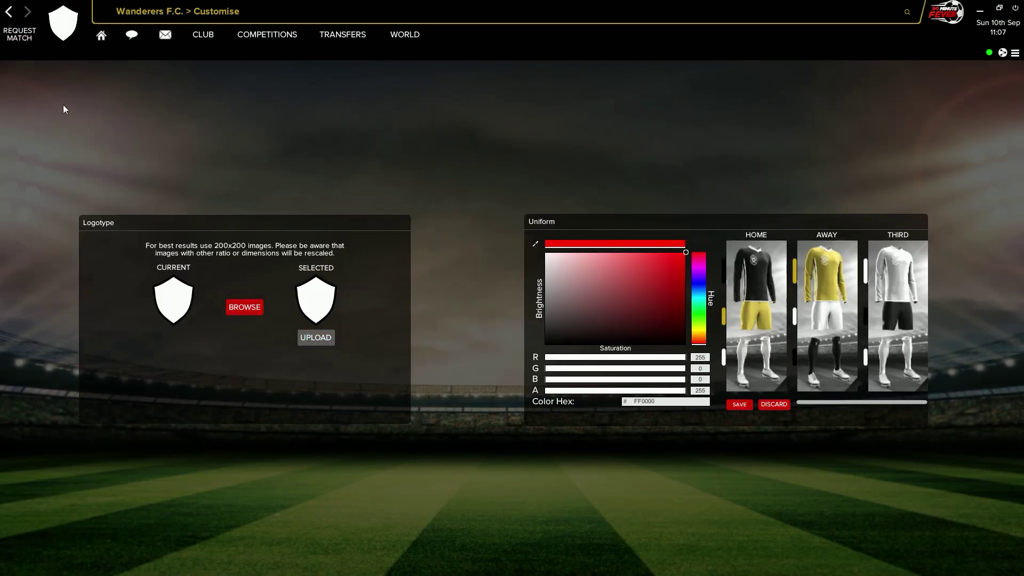